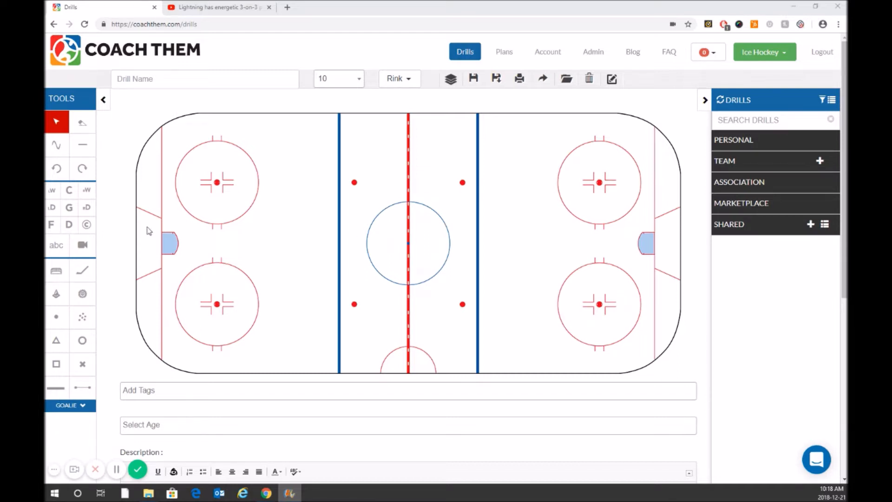
click(82, 249)
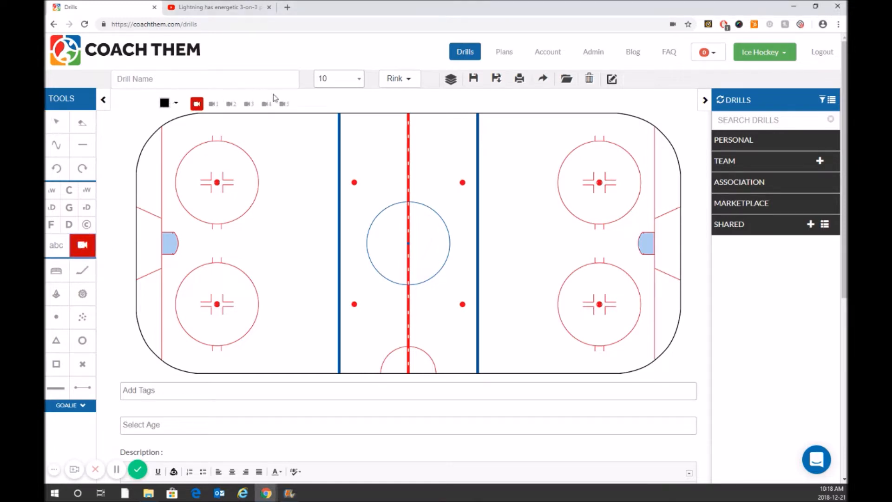
click(325, 231)
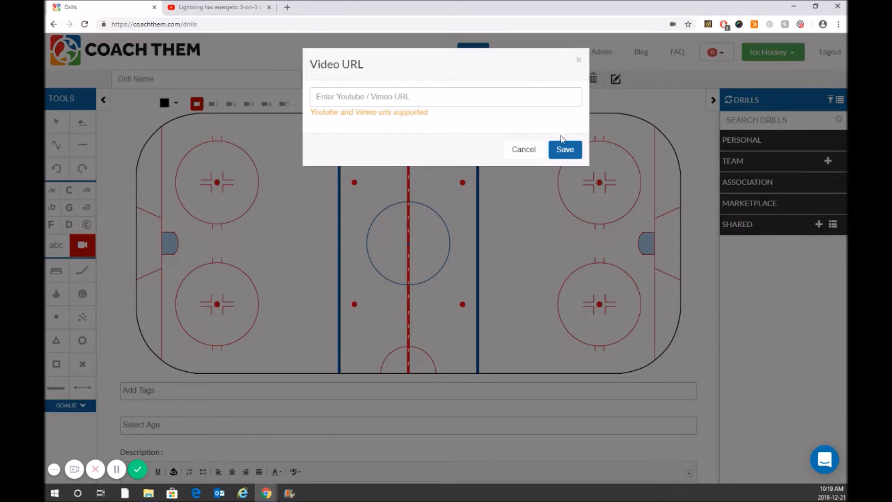
click(578, 60)
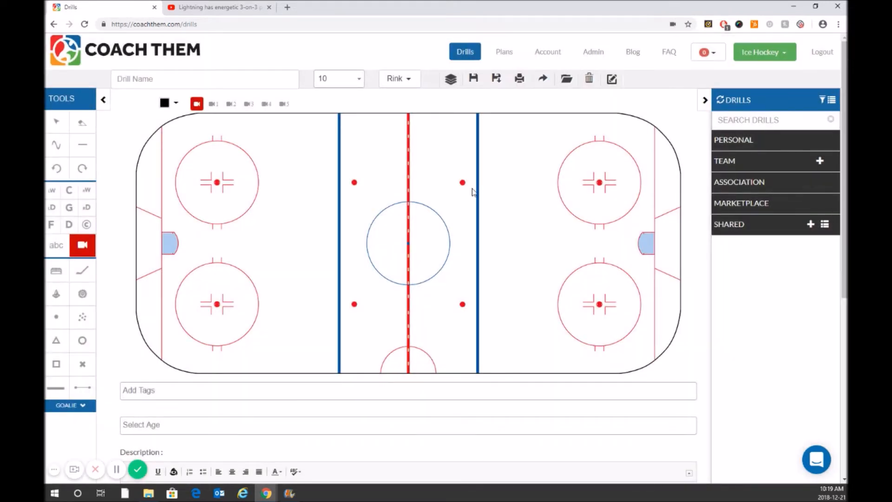
key(Escape)
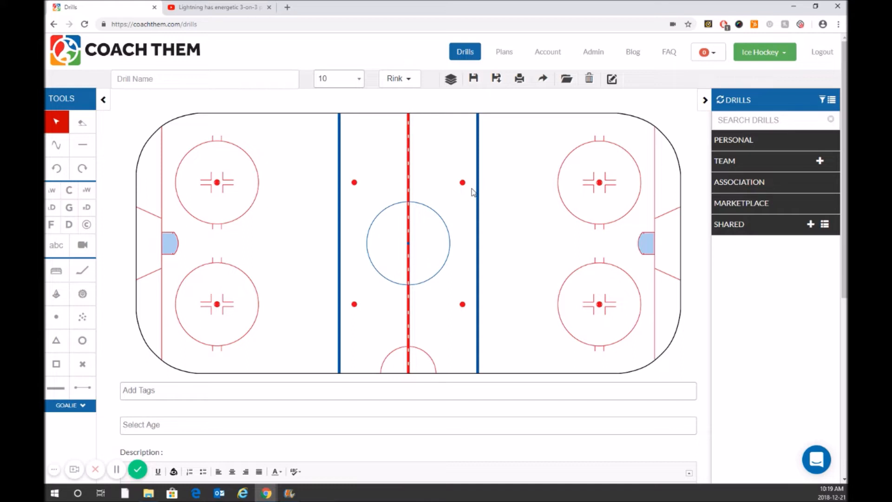
- Open the marketplace drill "Small Area Game - Stationary 3 vs 3" from the 3 vs 3 folder and review its description and key points
click(731, 204)
click(753, 304)
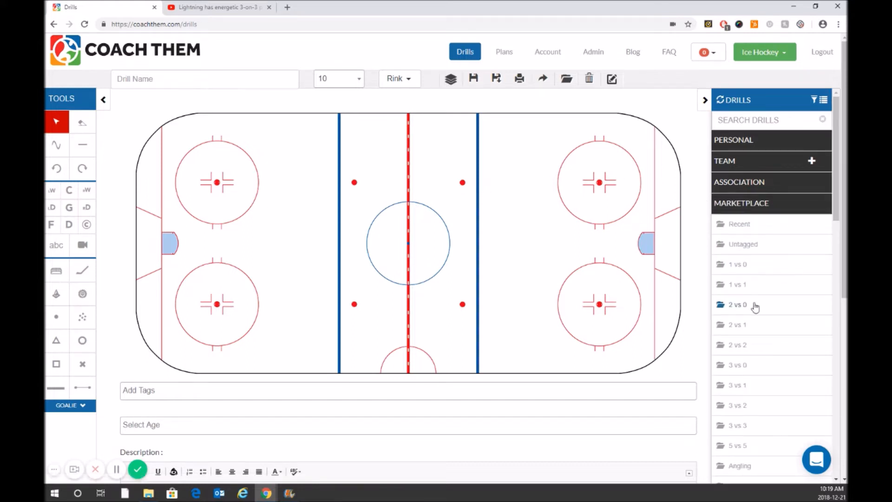
scroll(755, 305, down, 3)
click(737, 284)
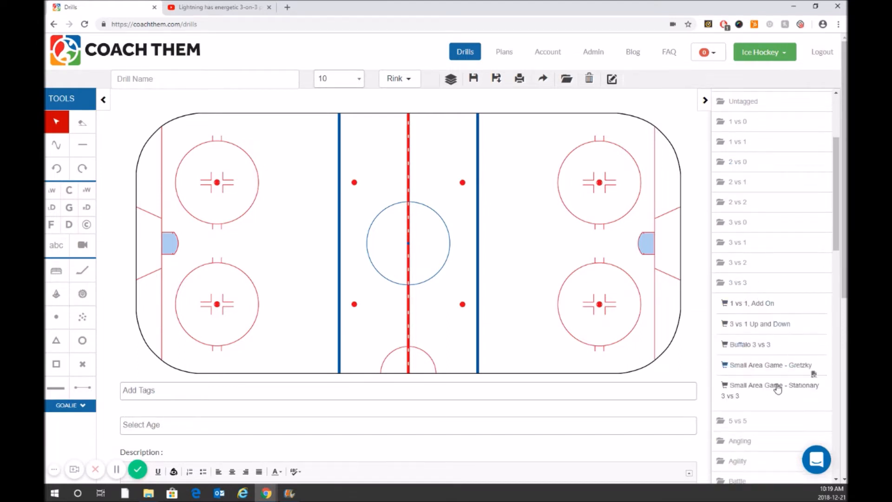
click(767, 396)
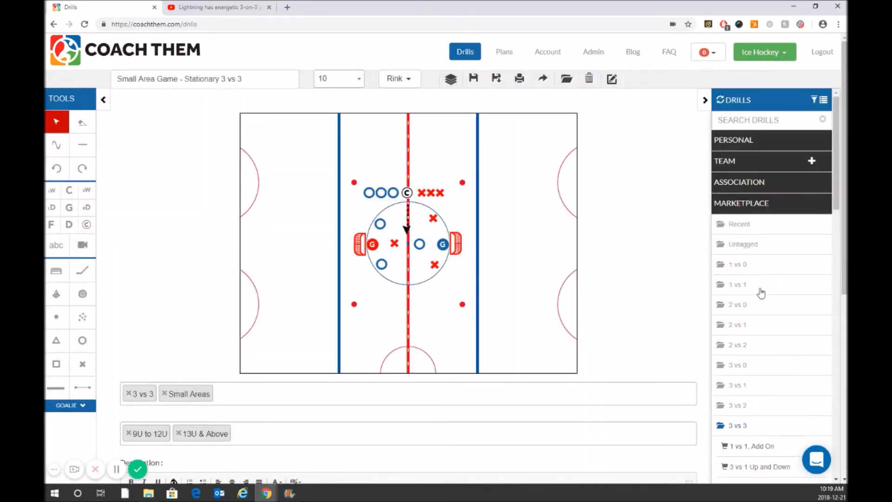
click(741, 206)
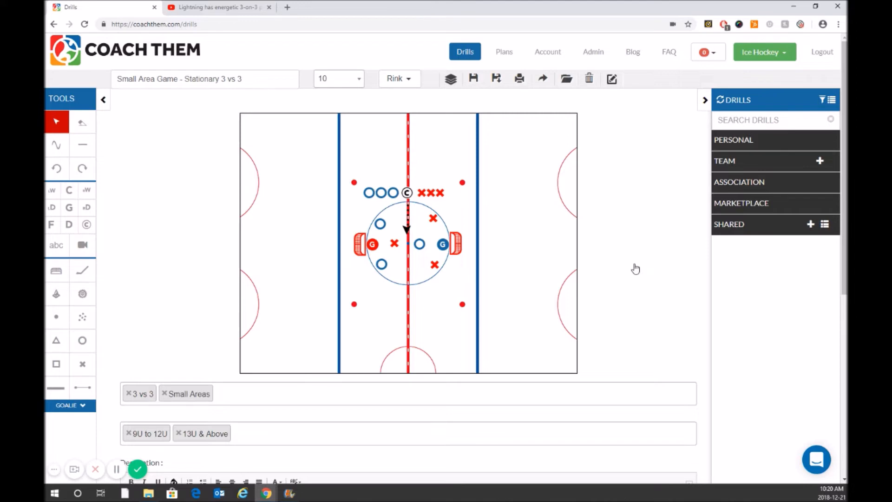
scroll(636, 268, down, 3)
scroll(636, 269, down, 2)
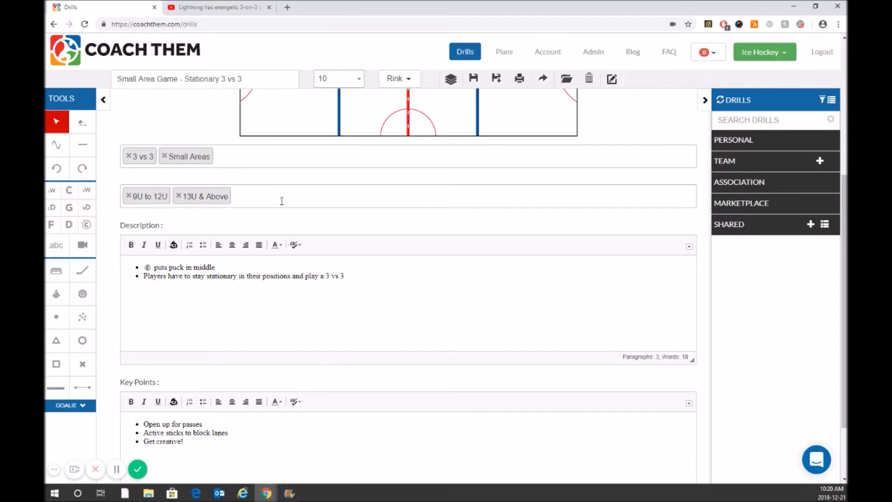
scroll(366, 236, down, 1)
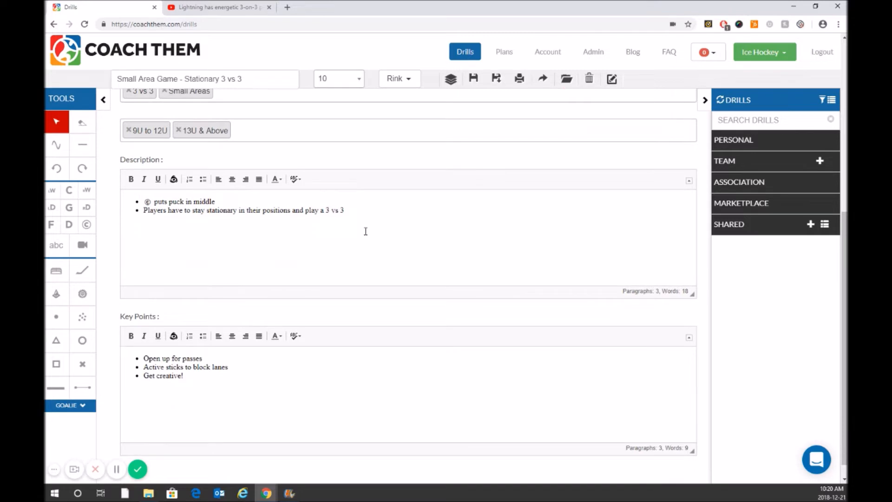
scroll(365, 232, up, 5)
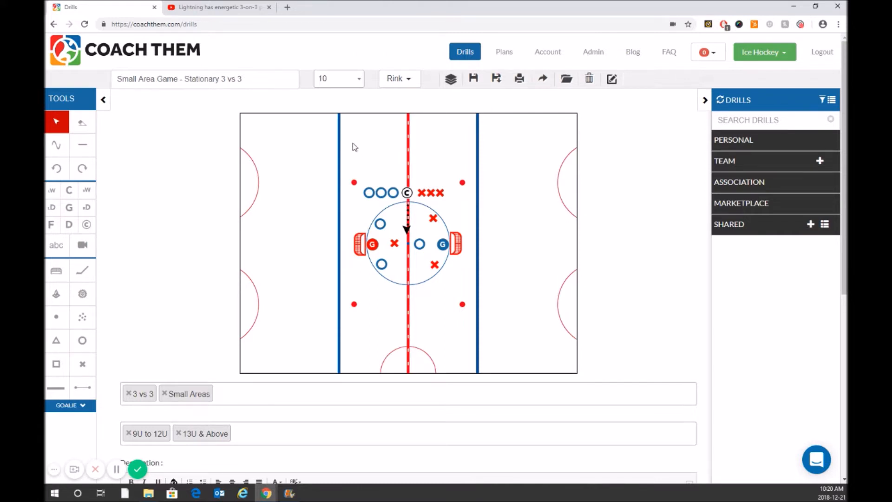
- Save a copy of the drill under the name "Small Area Game - Stationary 3 vs 3 W/Video"
drag(276, 80, 326, 146)
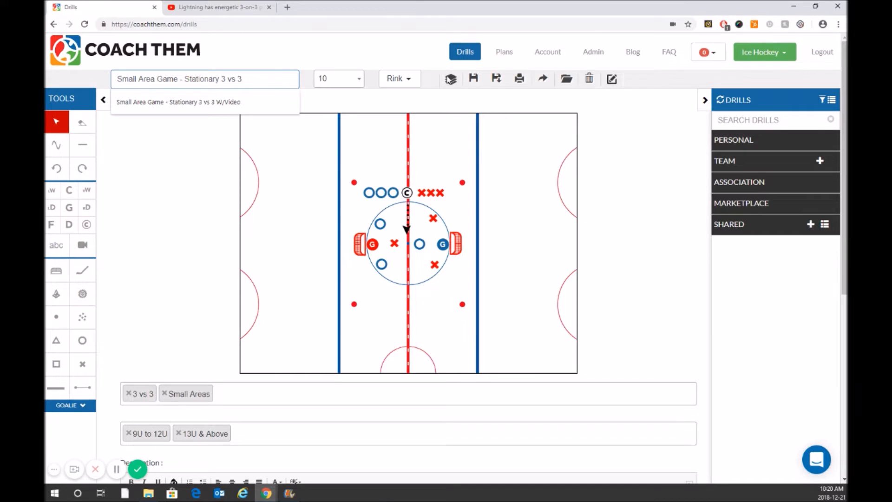
click(498, 81)
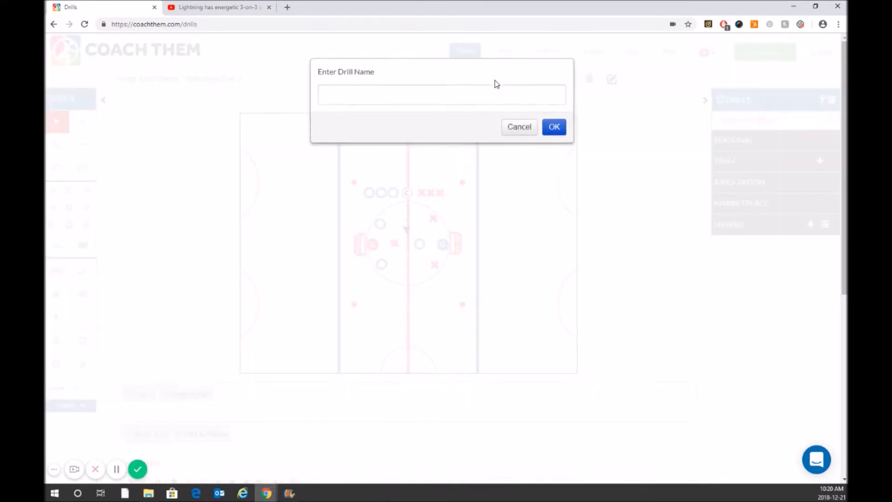
text(Small Area Game - Stationary 3 vs 3)
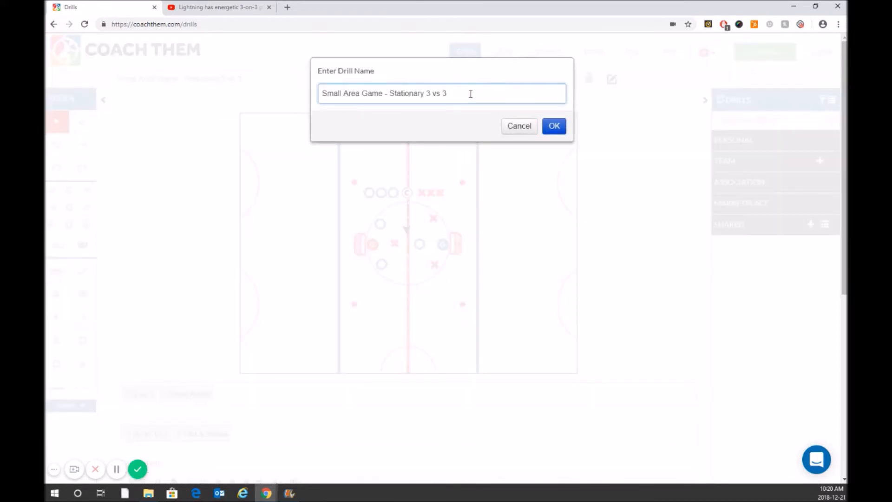
text( W/Video)
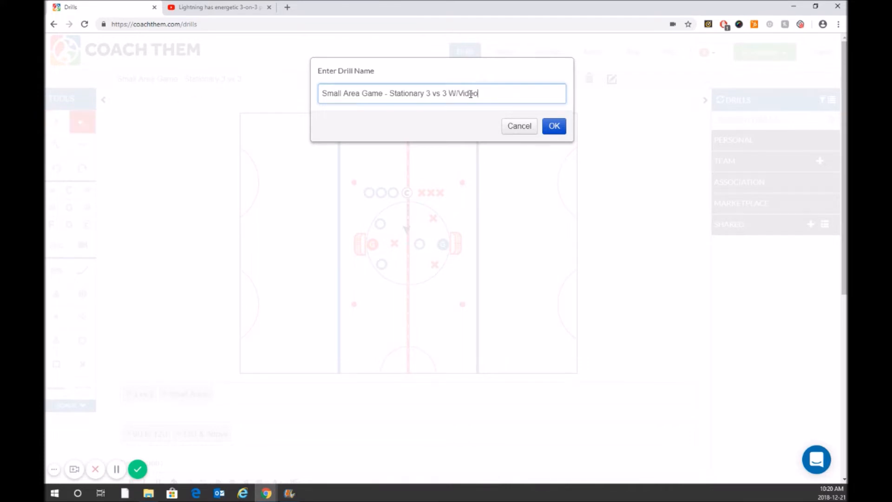
click(549, 129)
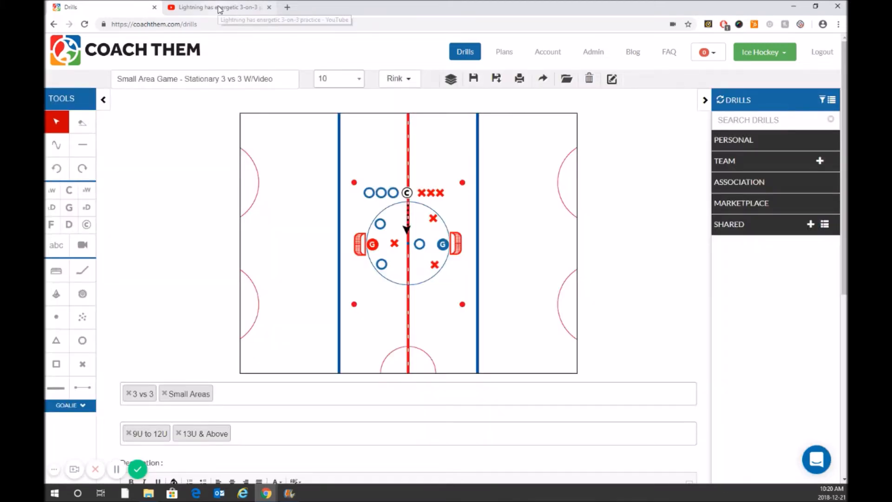
- Switch to YouTube, preview the "Lightning has energetic 3-on-3 practice" video and copy its share link
click(219, 9)
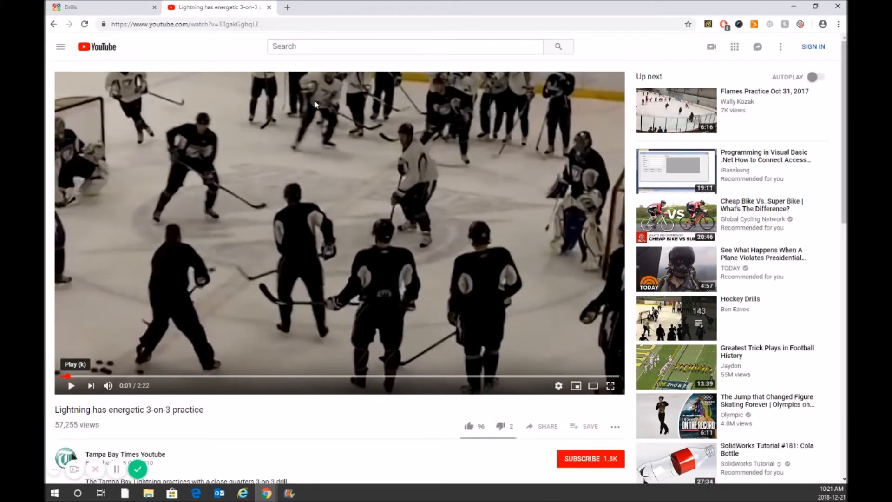
click(70, 387)
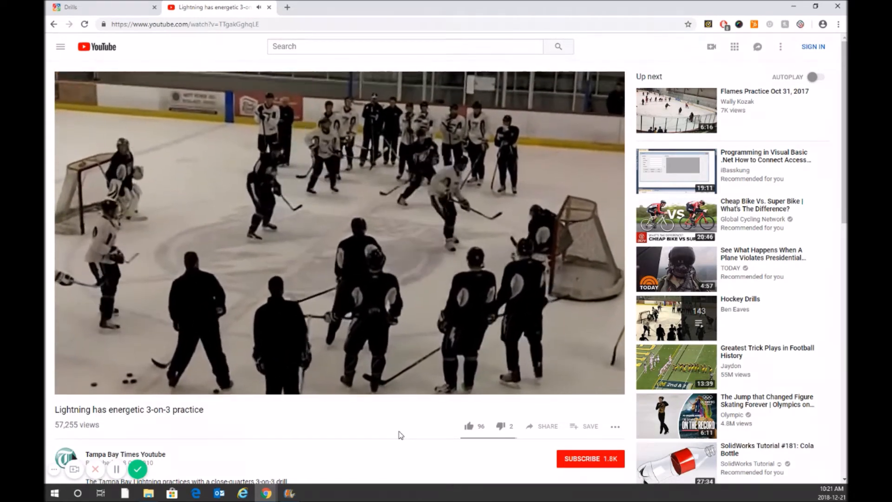
click(544, 427)
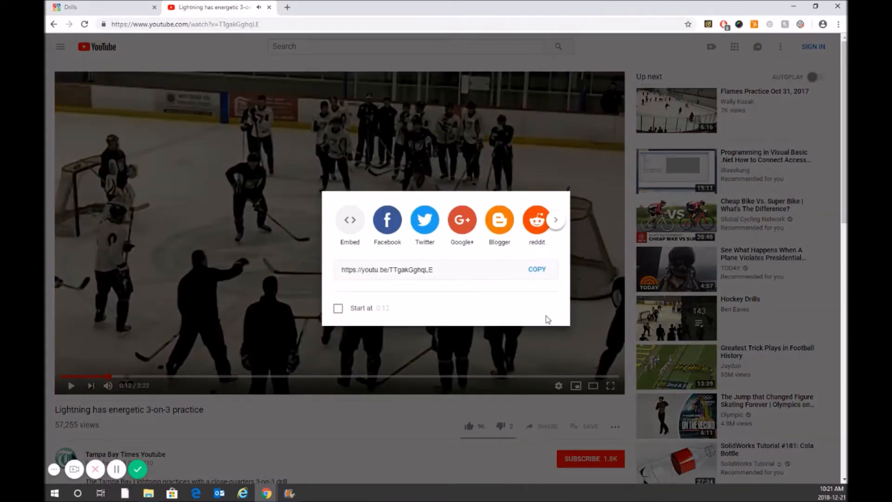
click(537, 269)
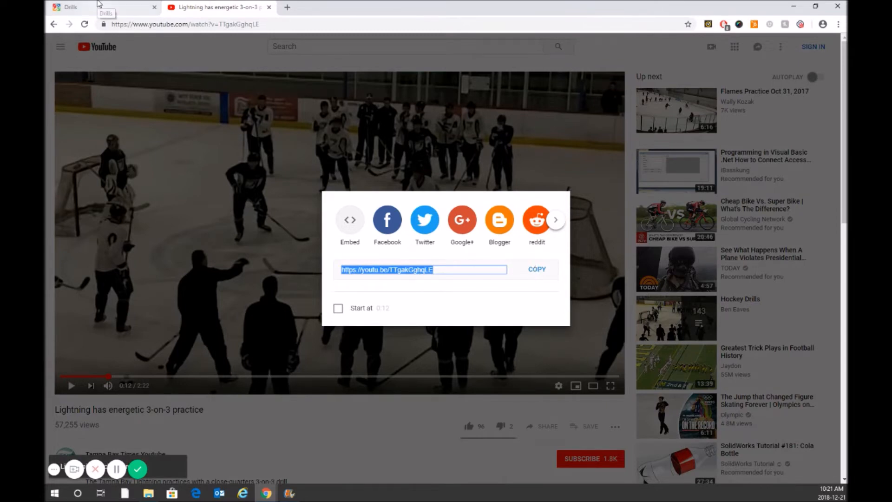
- Back in the CoachThem drill, place an unnumbered black video icon in the rink's upper right area, linked to the copied YouTube URL
click(97, 4)
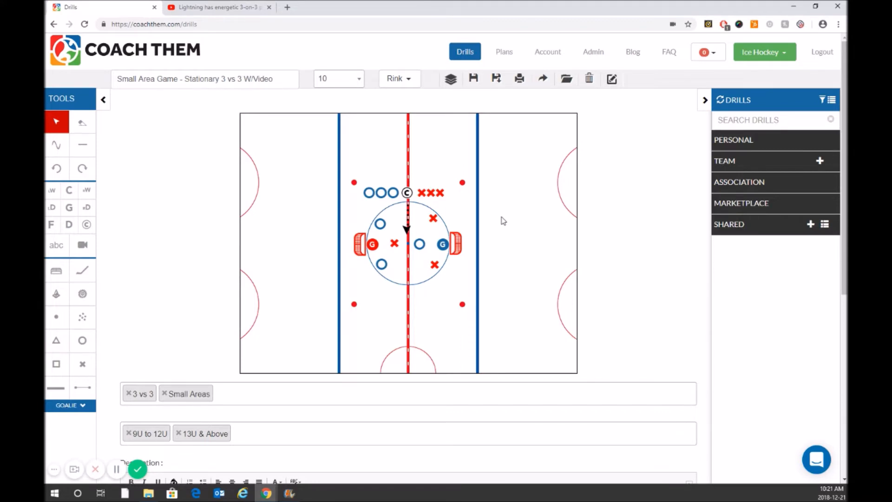
click(82, 250)
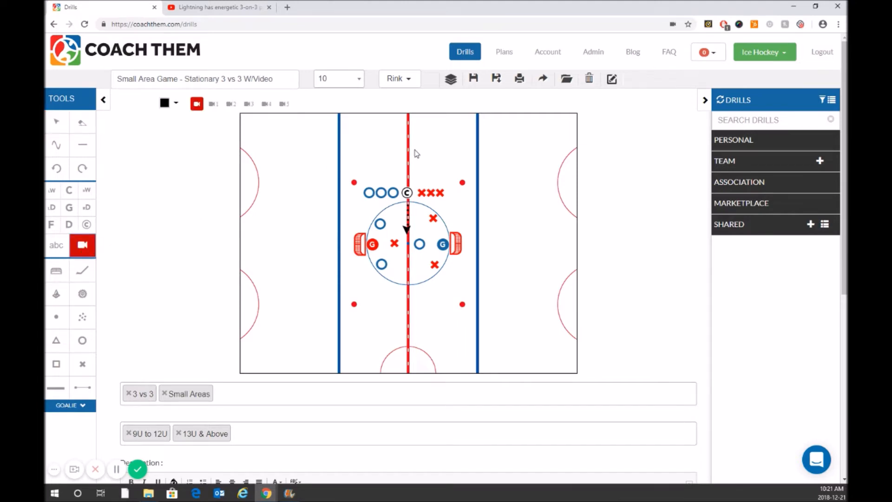
click(196, 105)
click(536, 155)
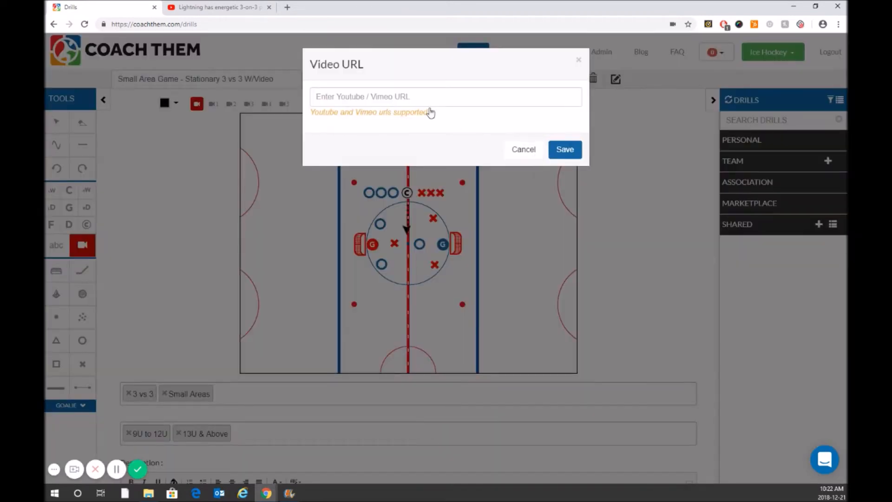
click(411, 96)
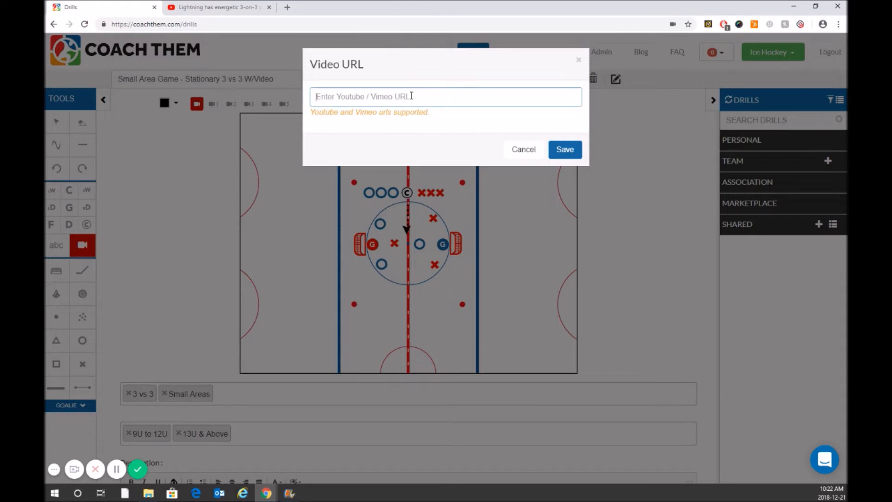
key(ctrl+v)
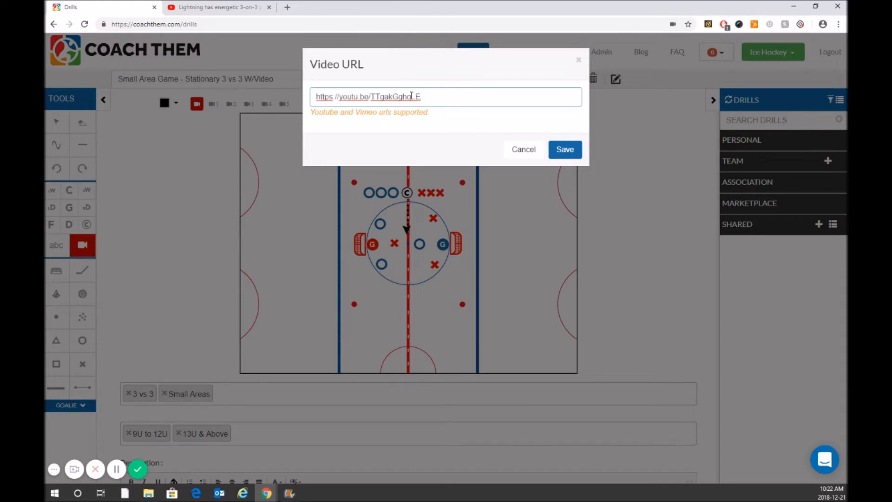
click(566, 153)
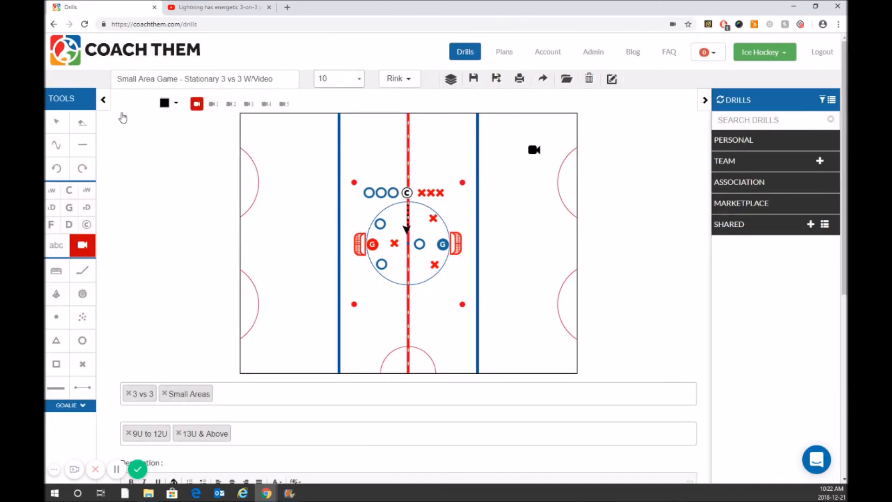
- Move the video icon slightly up and left on the rink and play its linked video to check it
click(53, 123)
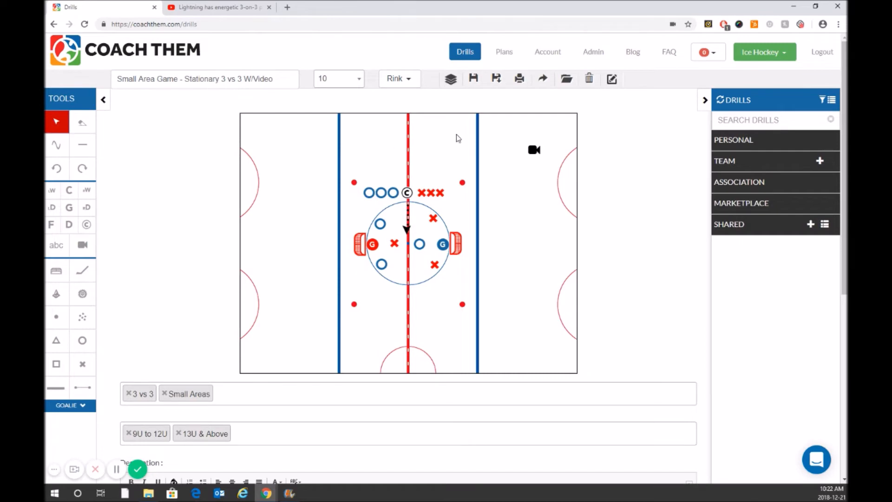
mouse_move(535, 153)
mouse_down()
mouse_move(314, 150)
mouse_move(528, 149)
mouse_up()
click(529, 149)
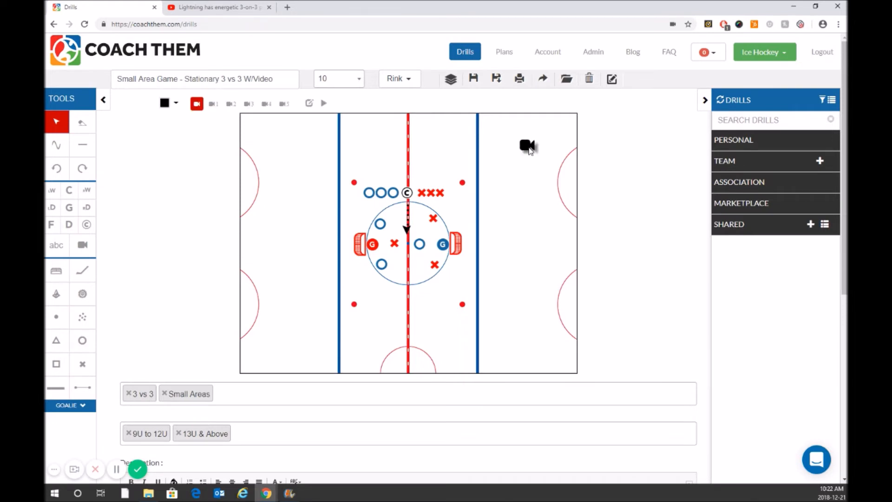
click(324, 104)
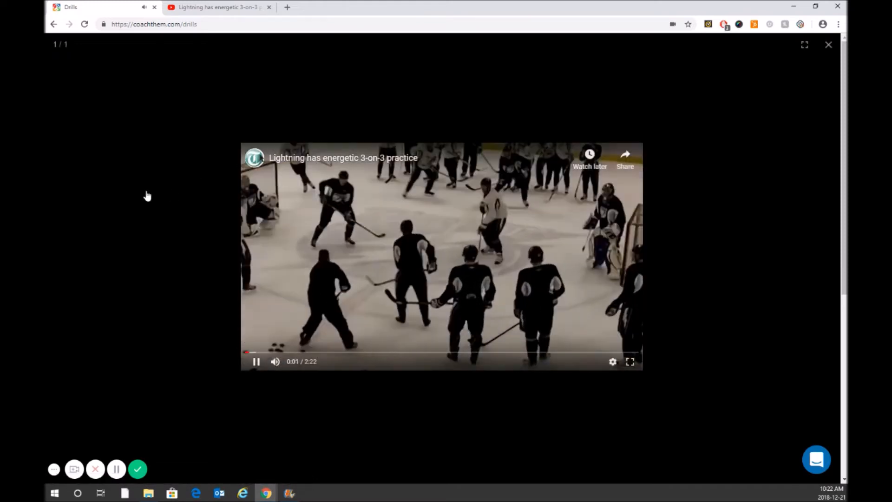
click(139, 191)
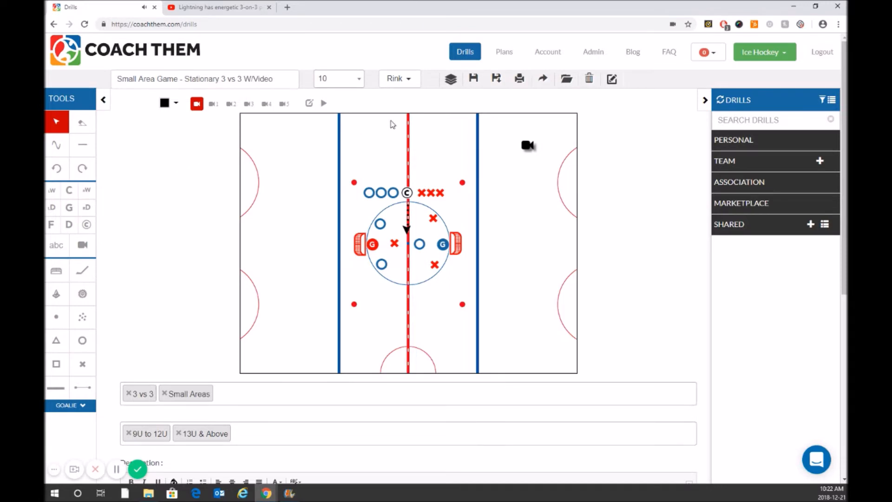
- Try green and the number 1 style on the video icon, restoring black and the unnumbered style
click(163, 103)
click(168, 164)
click(165, 103)
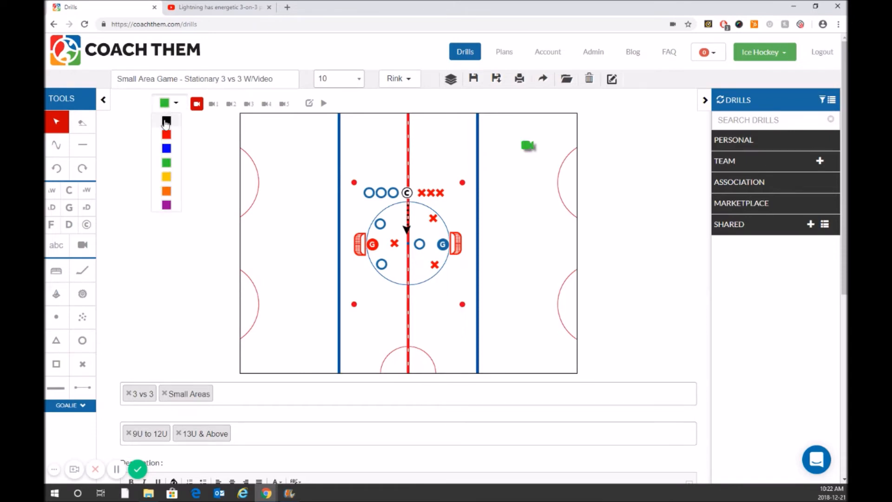
click(166, 122)
click(213, 105)
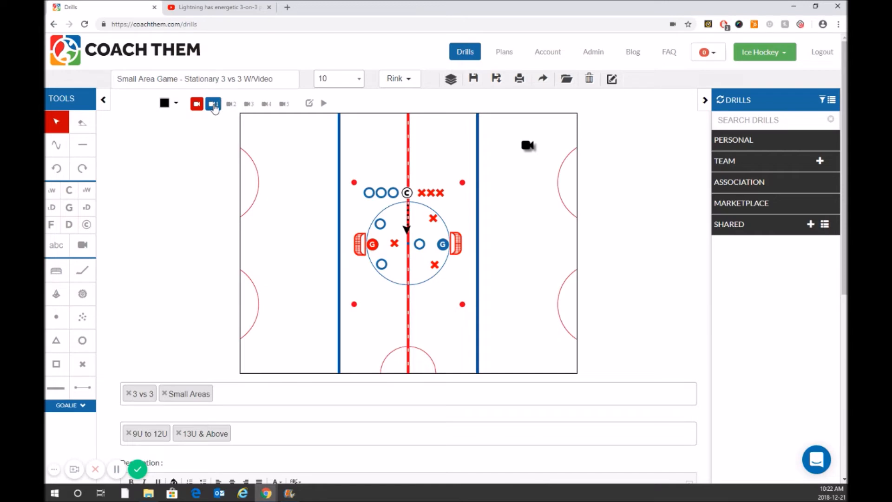
click(213, 105)
click(197, 104)
click(57, 125)
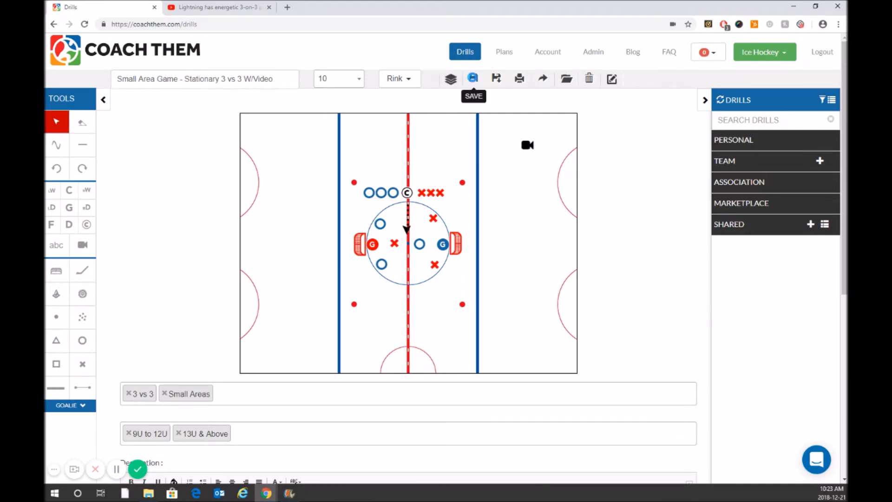
- Save the drill and turn off its video layer to hide the video icon
click(474, 80)
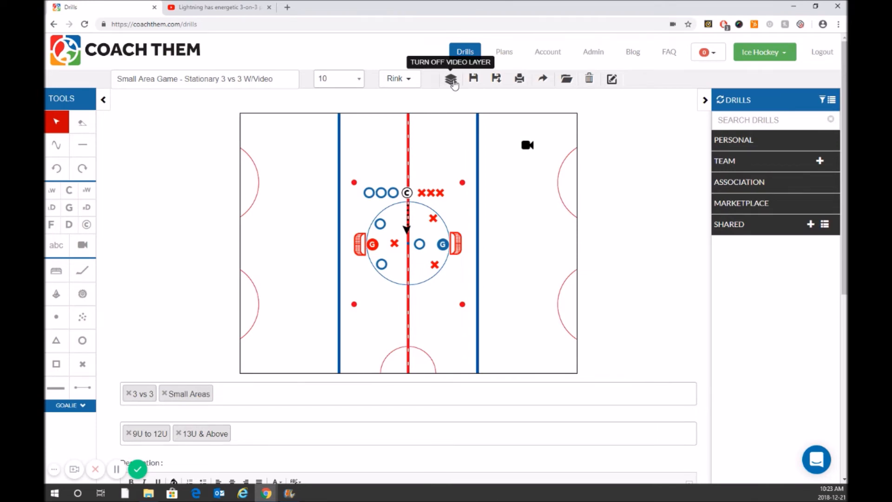
click(452, 79)
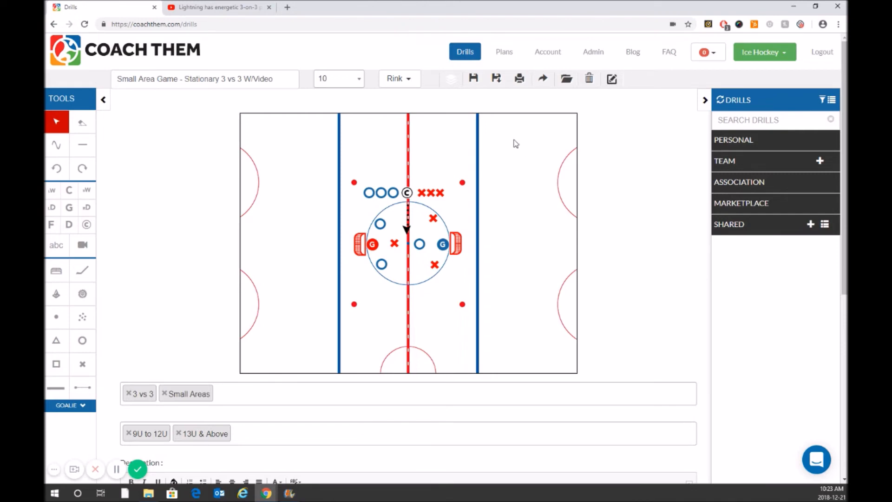
- Turn the drill's video layer back on and play the linked video with the editing tools and drill library hidden
click(455, 82)
click(103, 100)
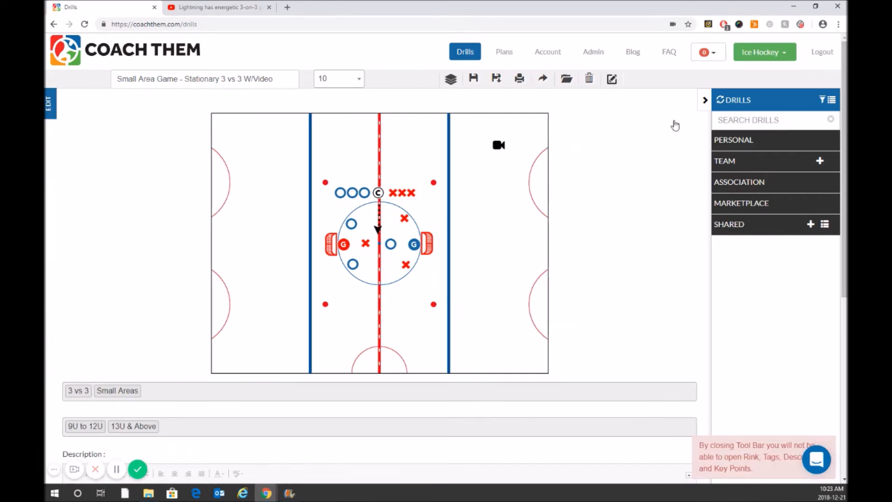
click(706, 102)
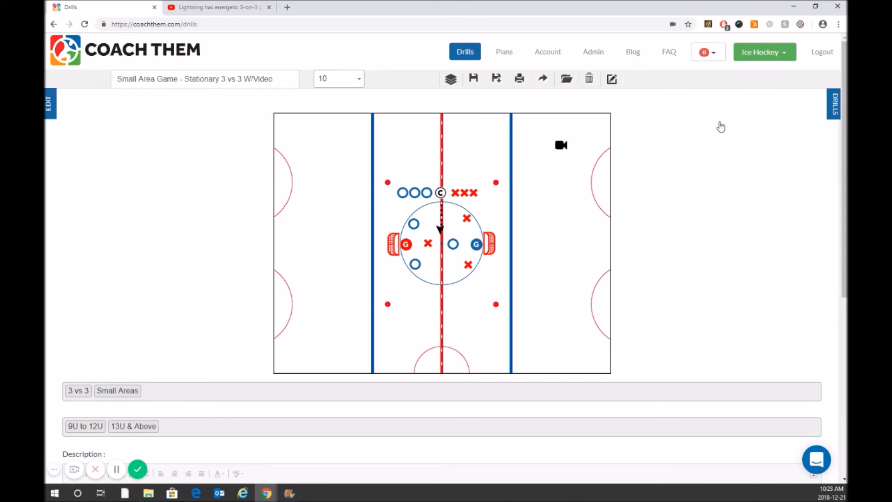
click(561, 146)
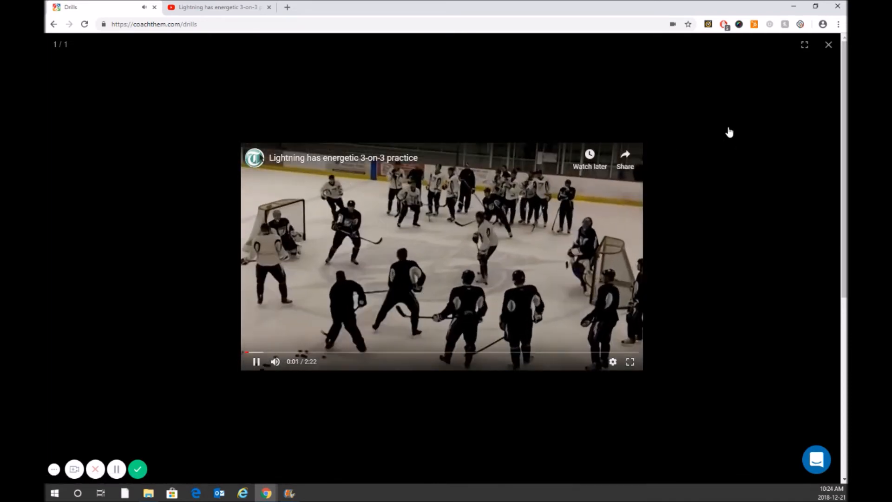
click(729, 133)
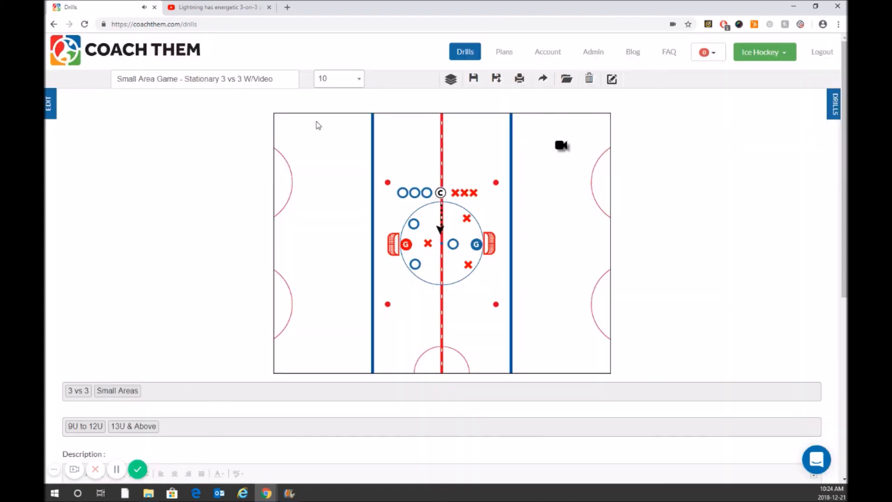
- Reopen the editing tools and the drill library, selecting the video icon on the rink
click(51, 111)
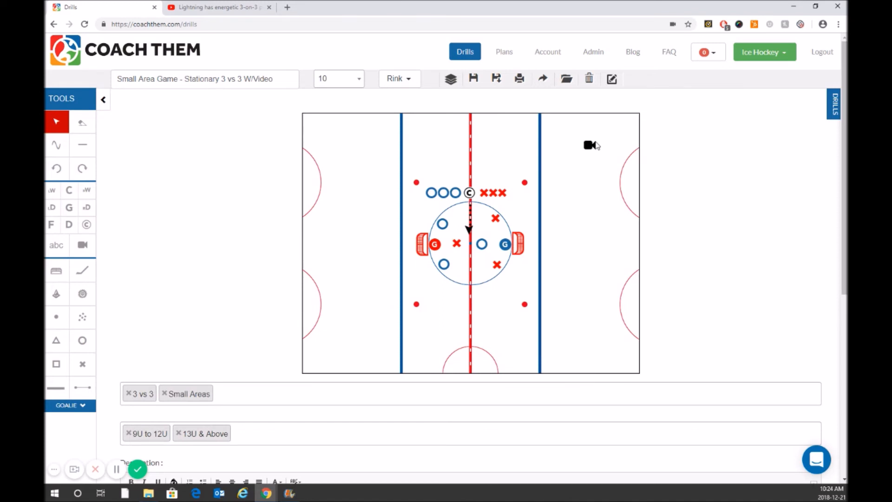
click(591, 147)
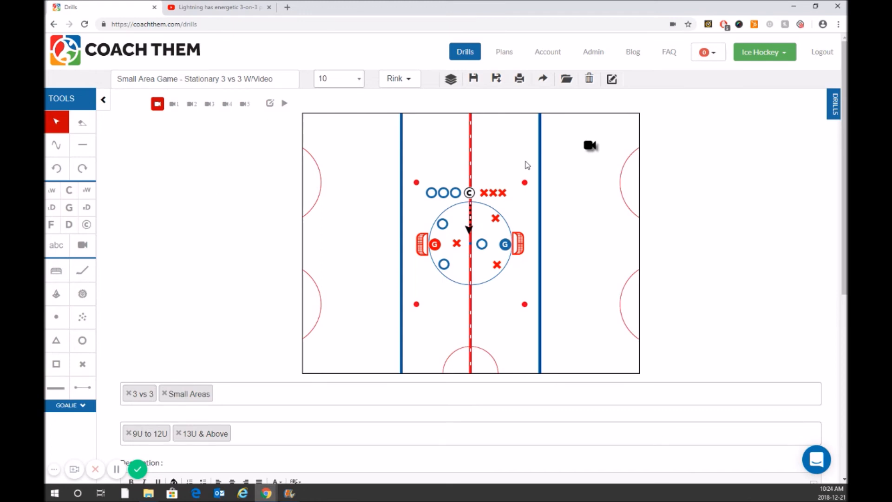
click(835, 101)
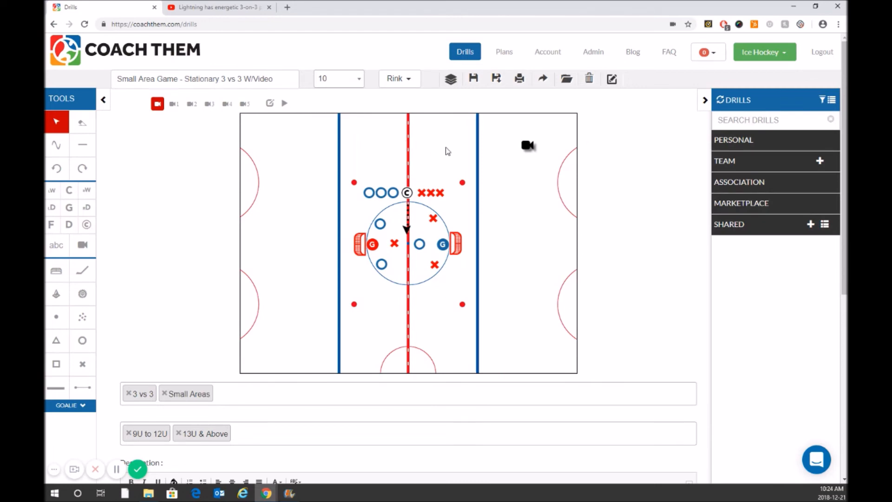
- Open the December 14.18 Practice plan from the personal December plans folder
click(502, 53)
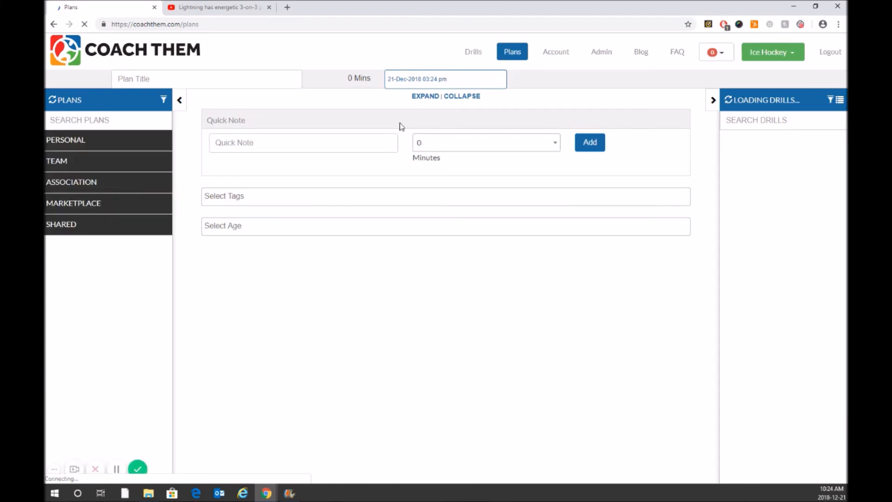
click(60, 141)
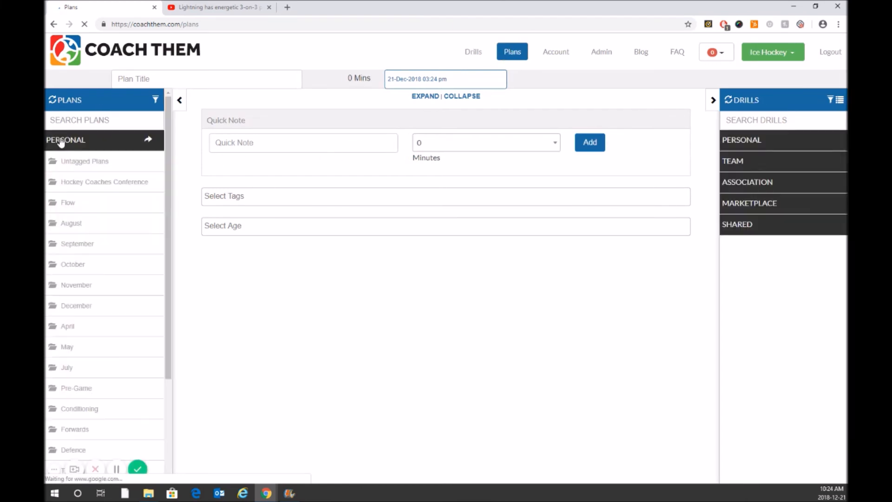
click(84, 307)
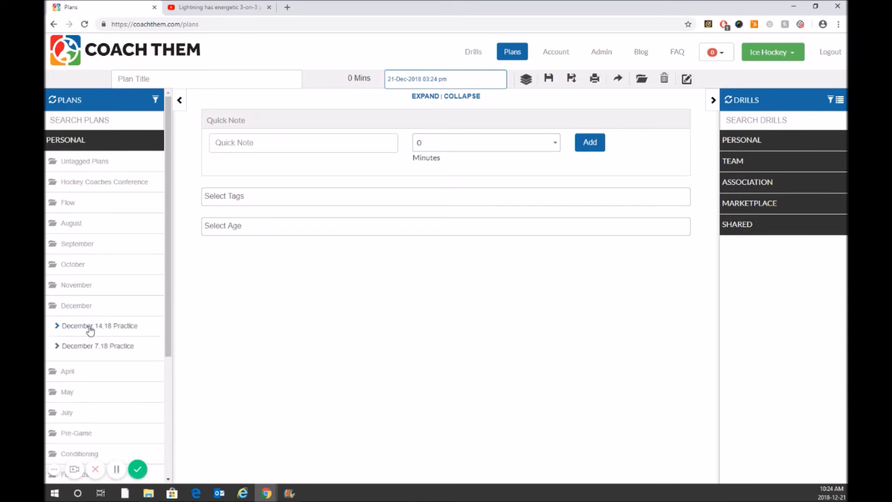
click(88, 326)
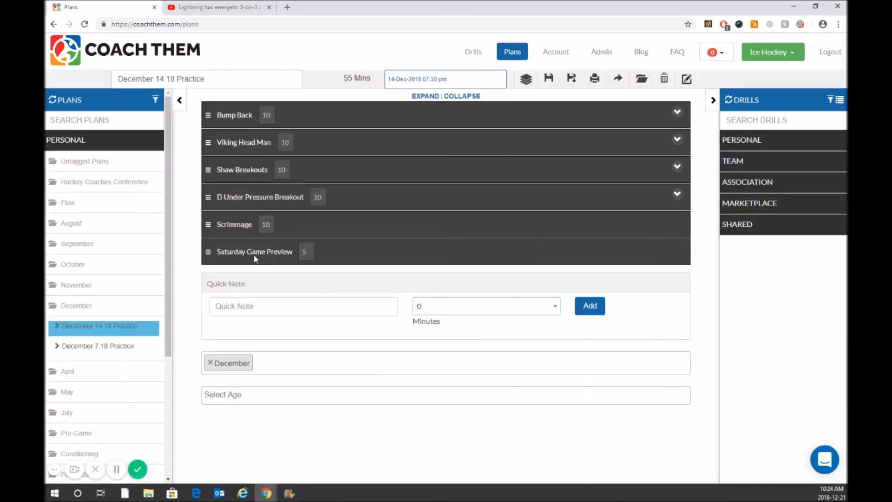
click(69, 141)
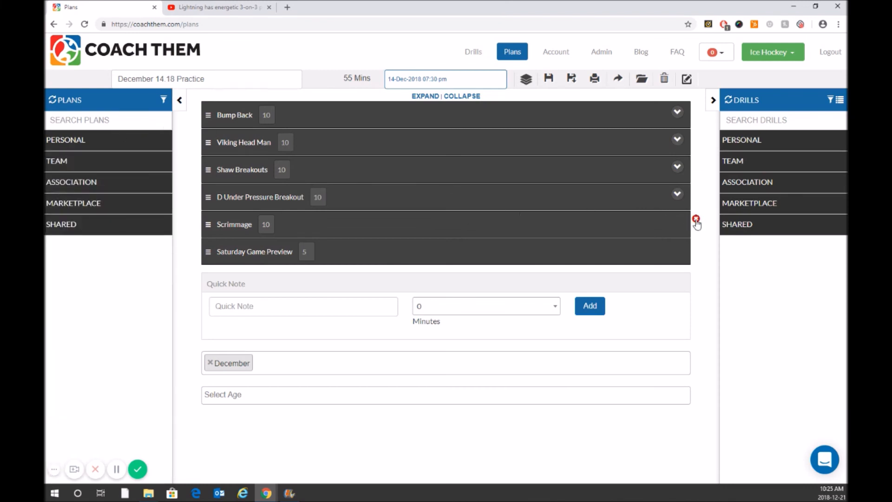
- Replace the plan's Scrimmage item with the Small Area Game - Stationary 3 vs 3 W/Video drill from the personal 3 vs 3 folder
click(696, 219)
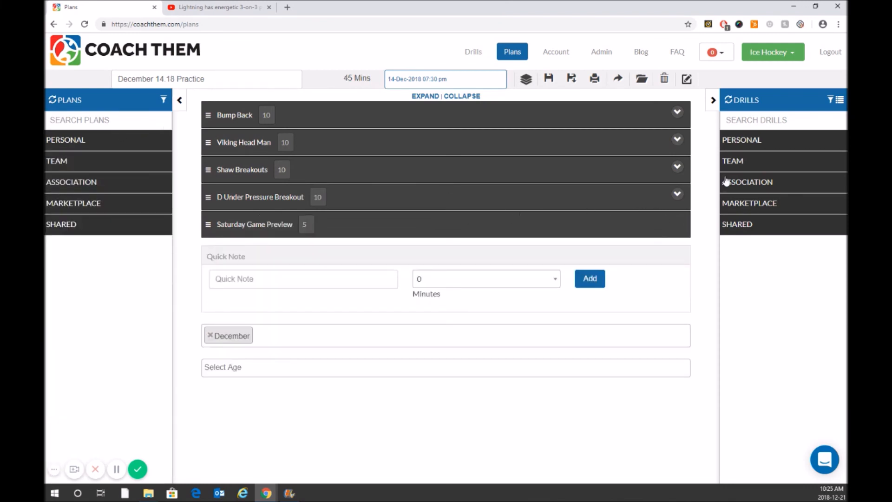
click(744, 145)
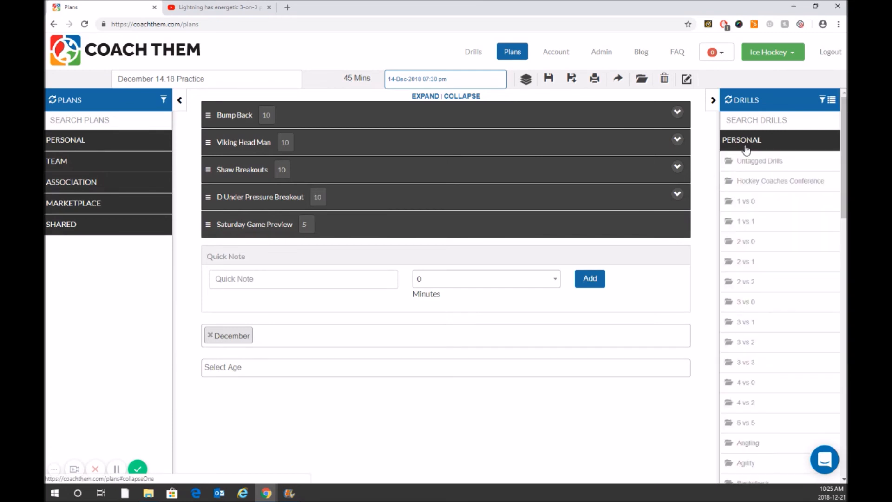
click(755, 363)
scroll(757, 380, down, 2)
scroll(760, 387, down, 2)
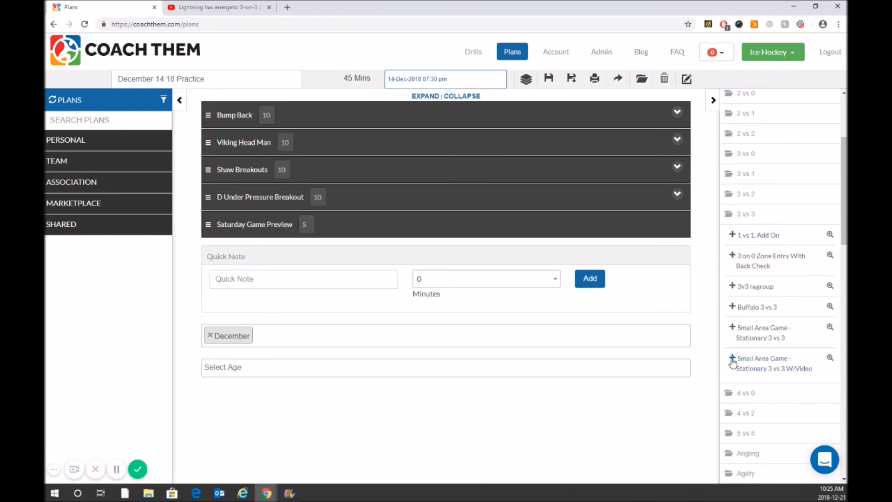
click(732, 358)
scroll(769, 186, up, 4)
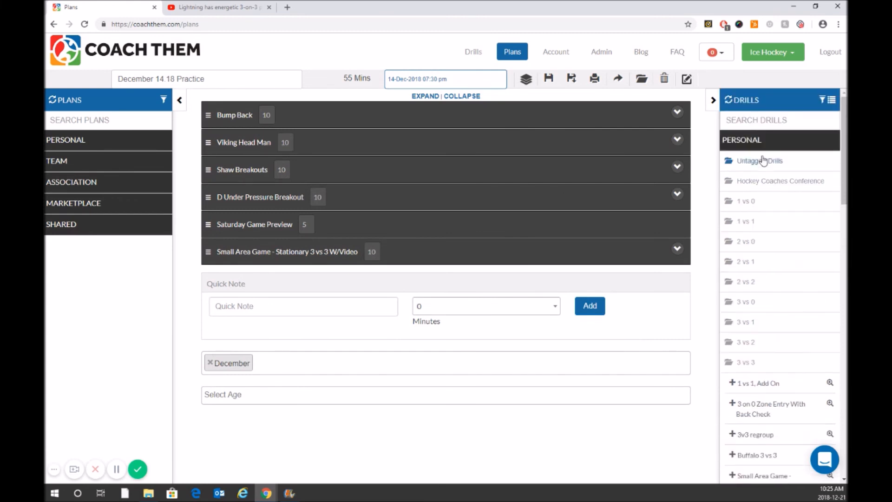
click(734, 142)
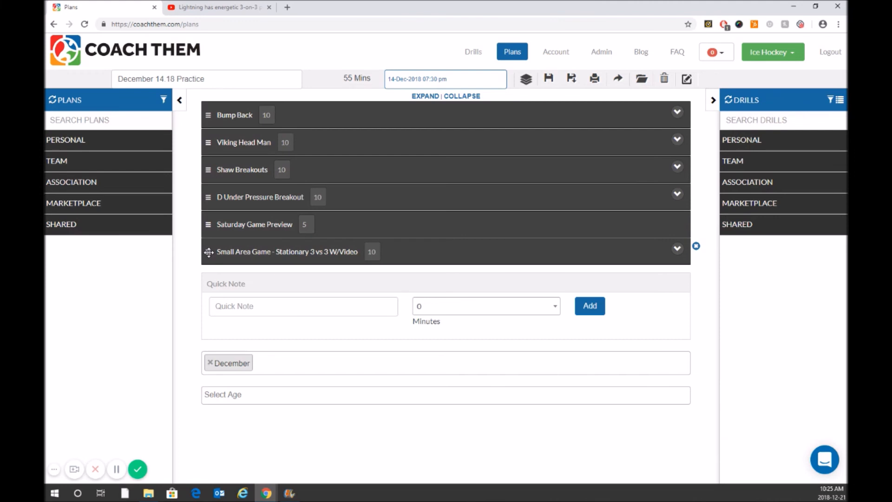
- Move the Small Area Game drill above Saturday Game Preview and save the practice plan
drag(209, 252, 211, 224)
click(544, 77)
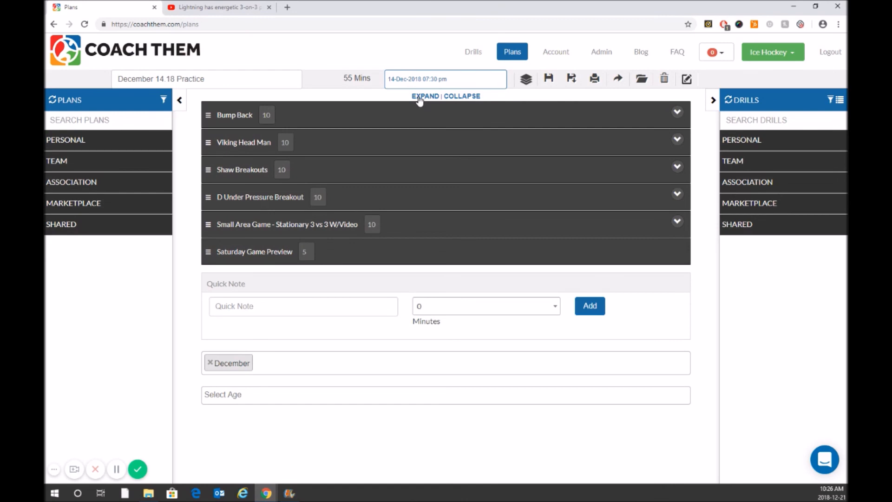
- Expand all drills in the plan and play the linked video in the Small Area Game - Stationary 3 vs 3 W/Video diagram
click(419, 98)
scroll(484, 257, down, 1)
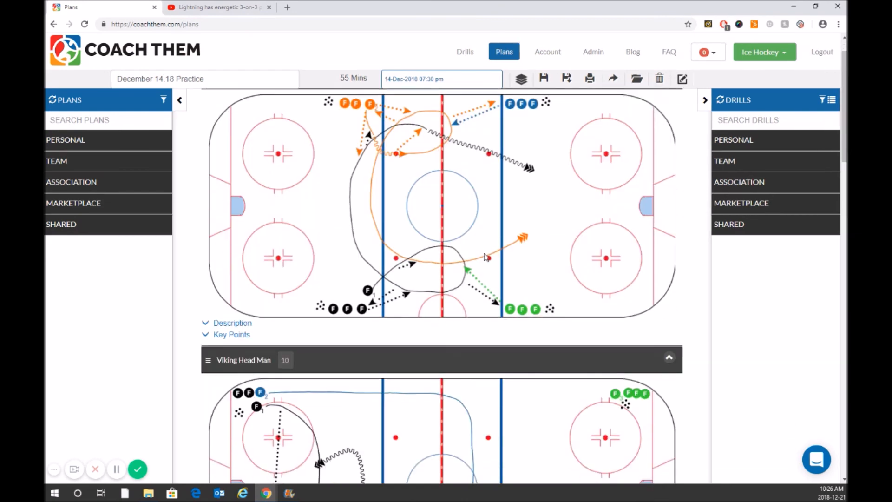
scroll(484, 256, down, 15)
scroll(484, 256, down, 7)
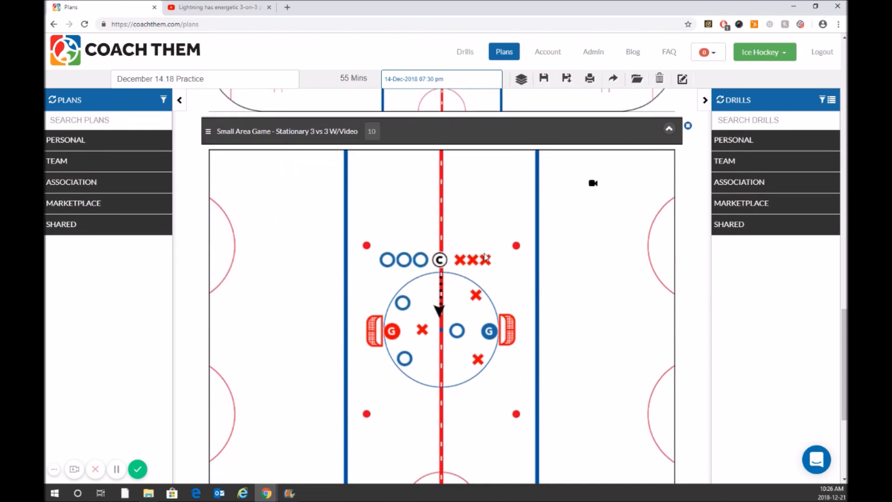
scroll(485, 256, down, 1)
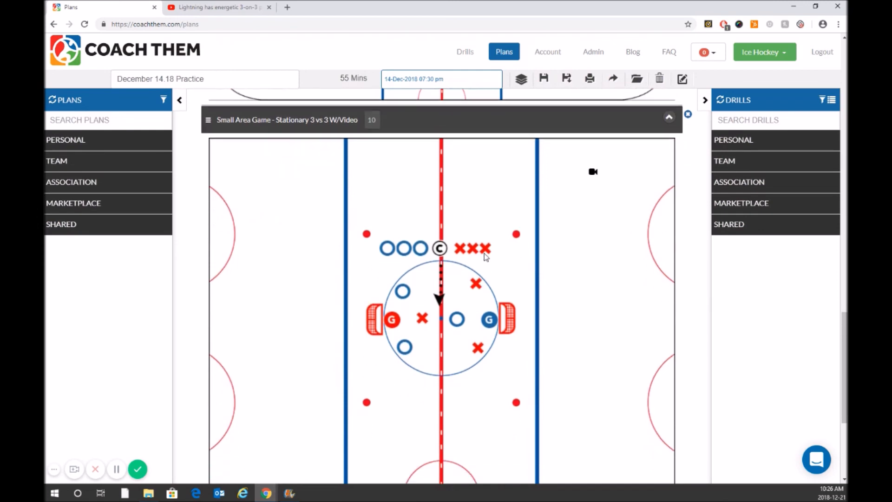
click(593, 176)
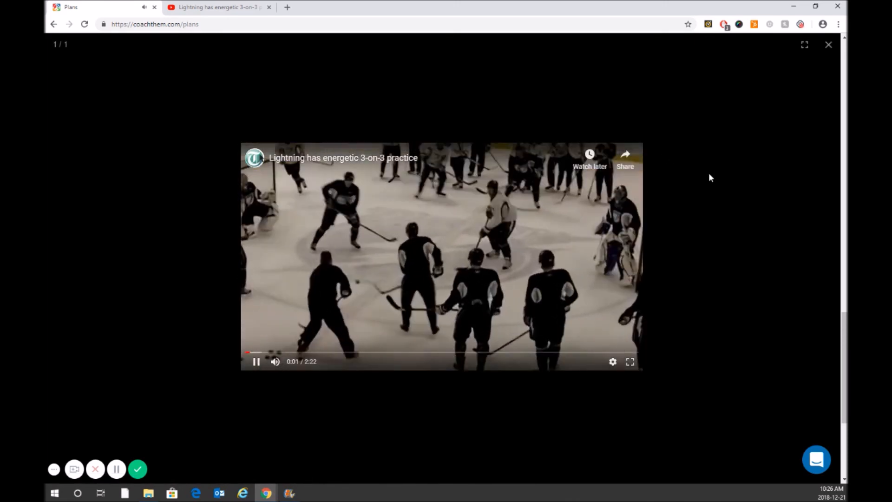
click(708, 178)
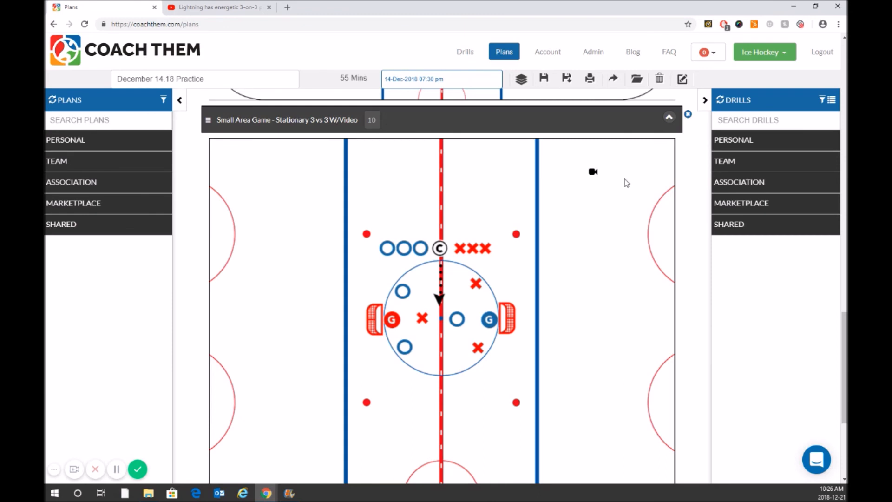
- Hide the plan's video layer and show it again, checking the Small Area Game diagram, and collapse all drills
click(522, 80)
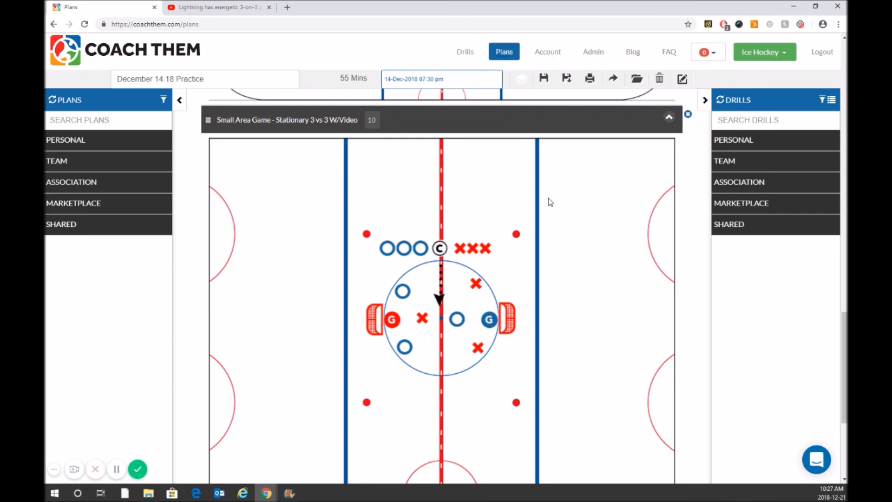
click(522, 79)
scroll(582, 170, down, 4)
scroll(583, 170, up, 4)
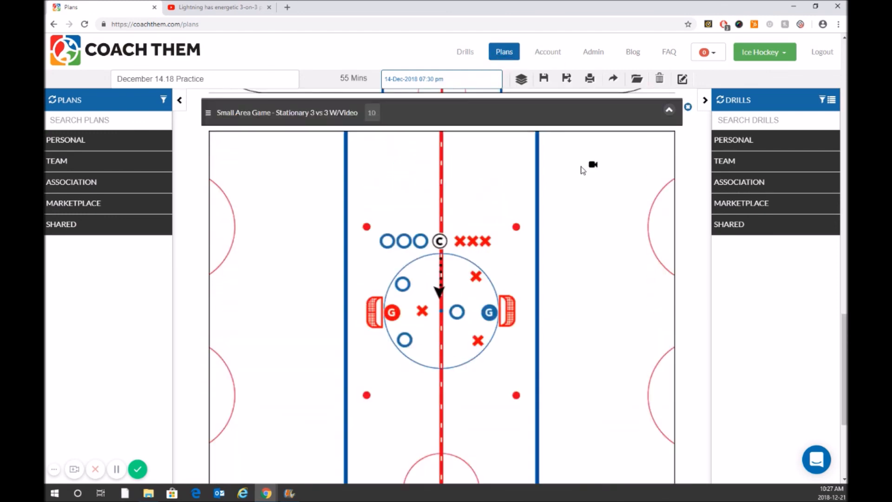
scroll(582, 170, up, 15)
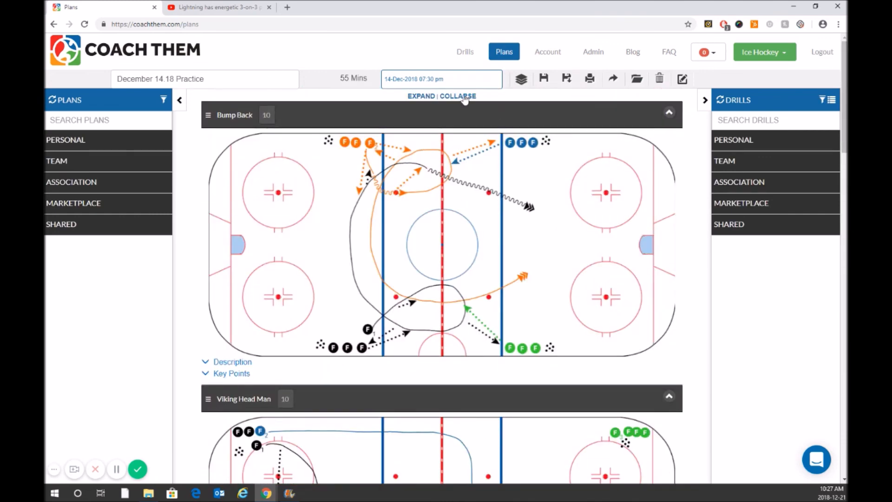
click(465, 98)
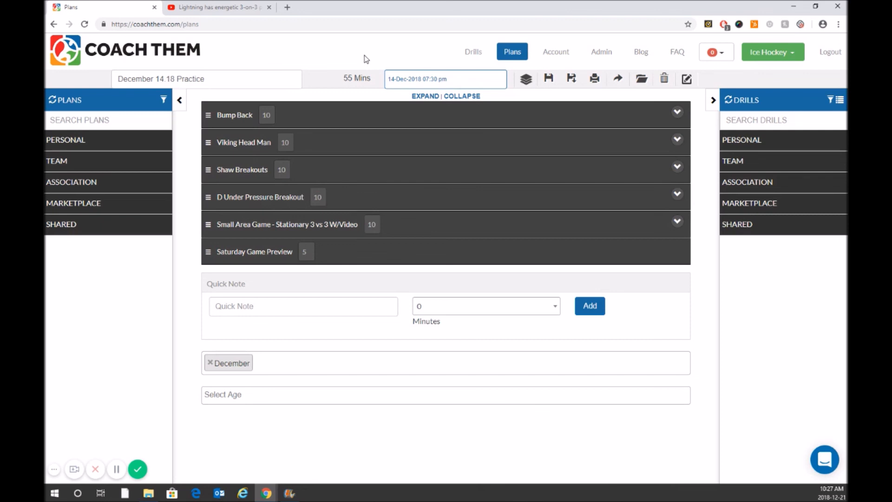